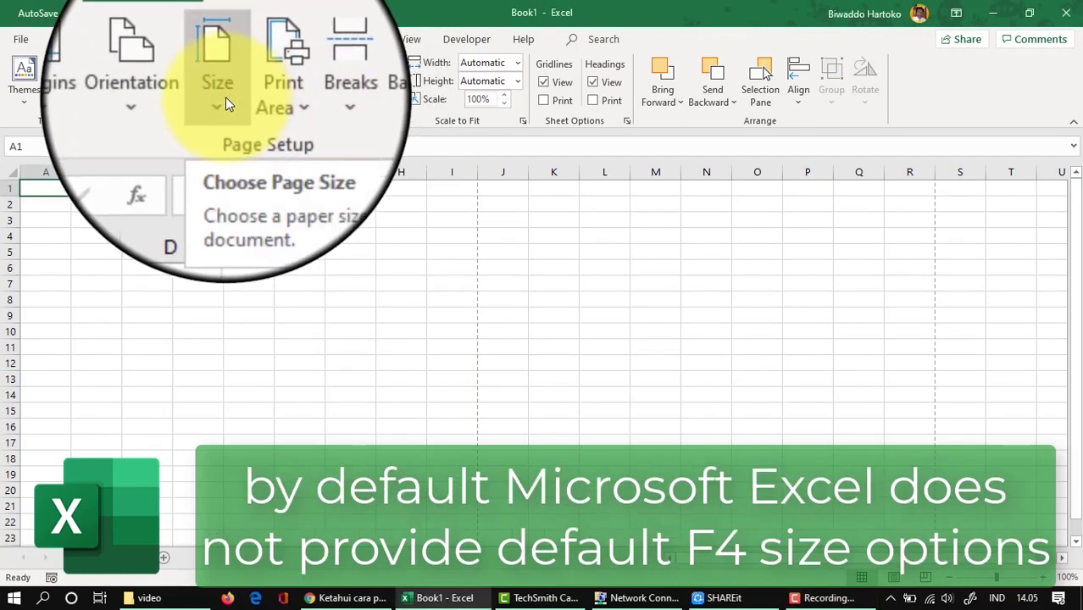
Scroll through Excel's paper size list to look for Folio, then close the list.
click(226, 96)
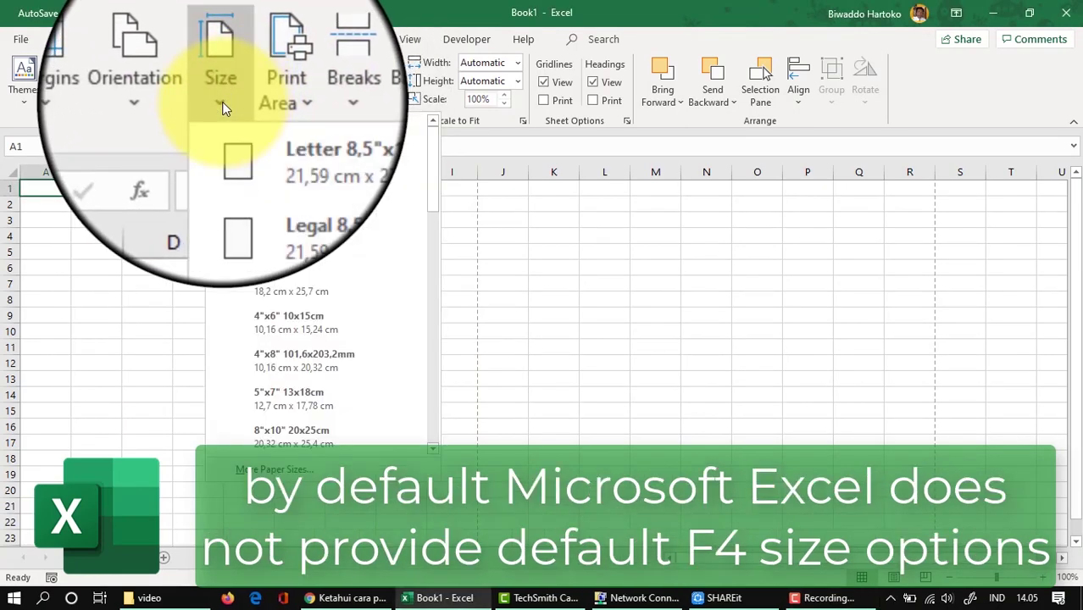
drag(429, 167, 434, 424)
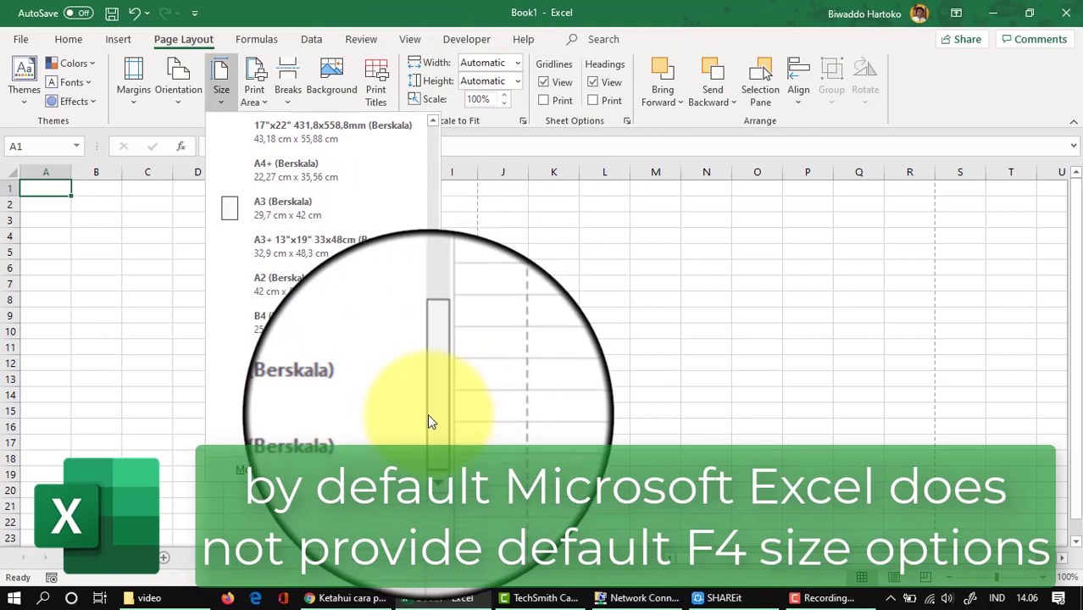
click(514, 366)
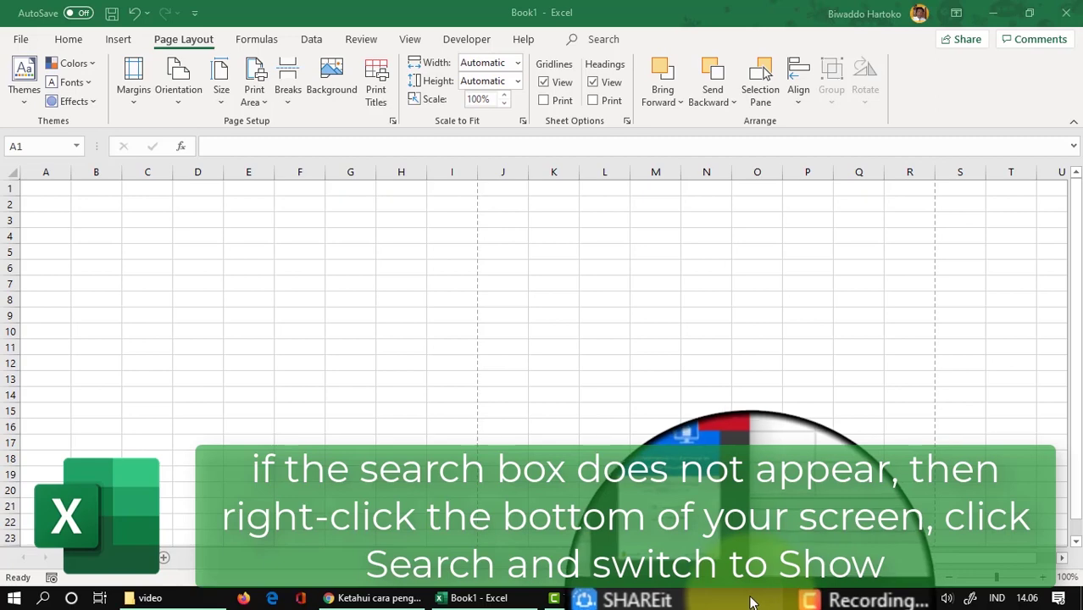
Restore the taskbar search icon, then search 'control' and open Control Panel.
right_click(865, 602)
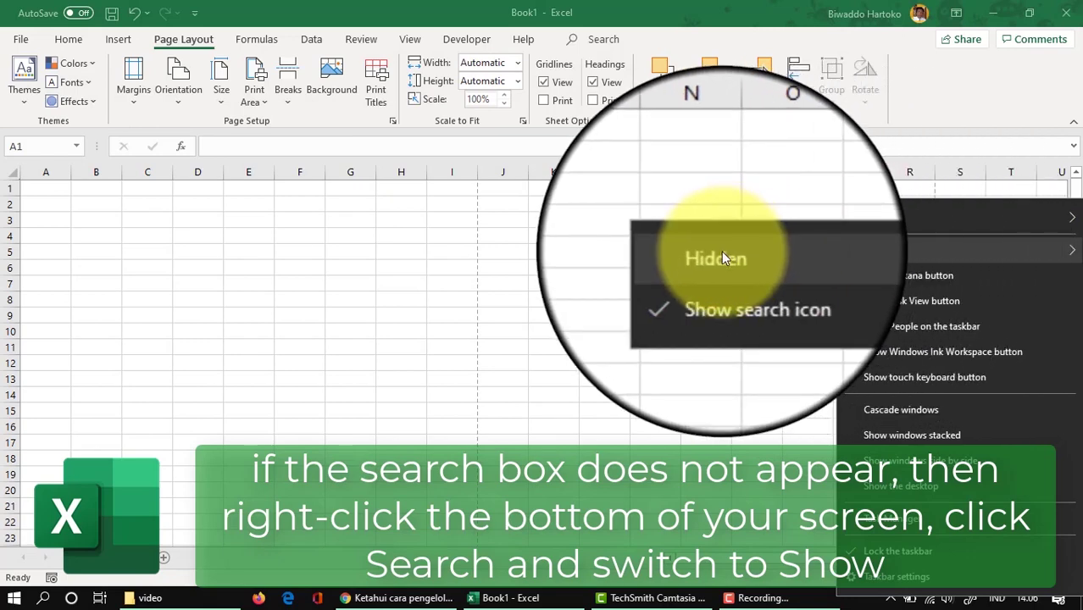
click(723, 257)
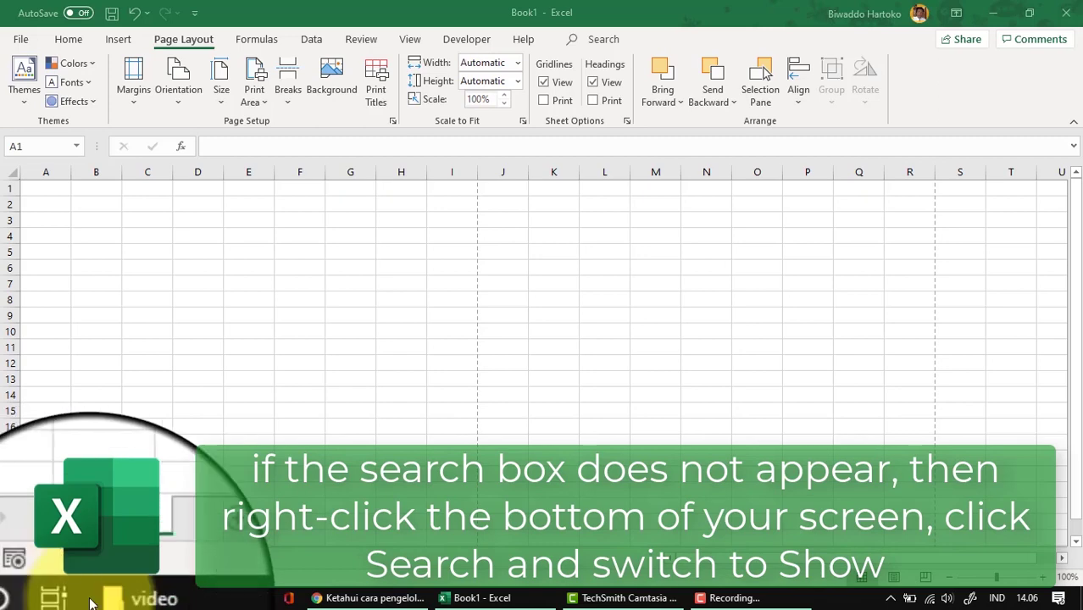
right_click(843, 598)
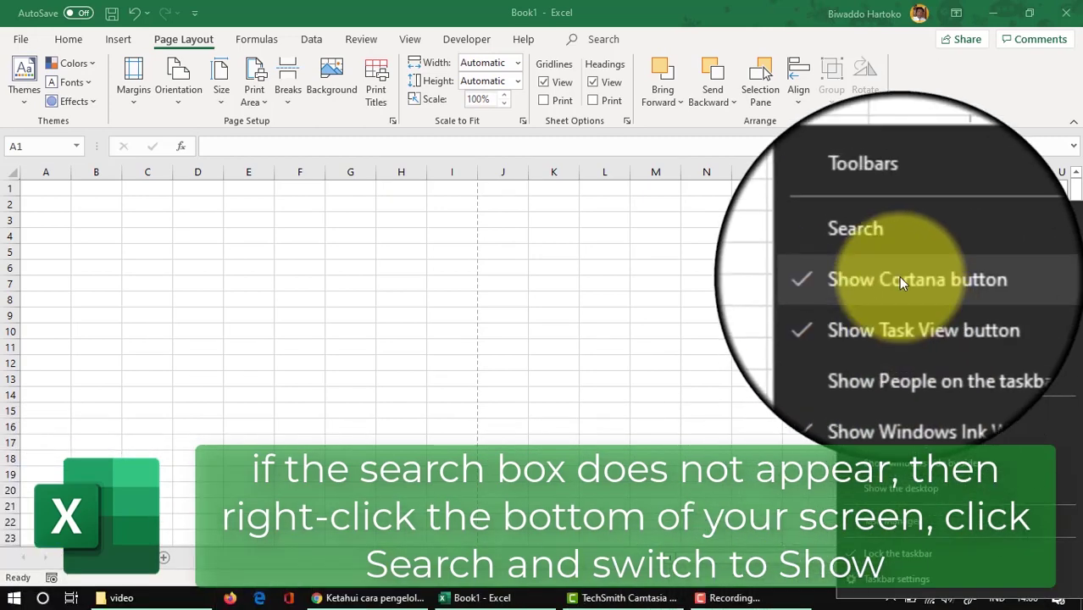
mouse_move(892, 253)
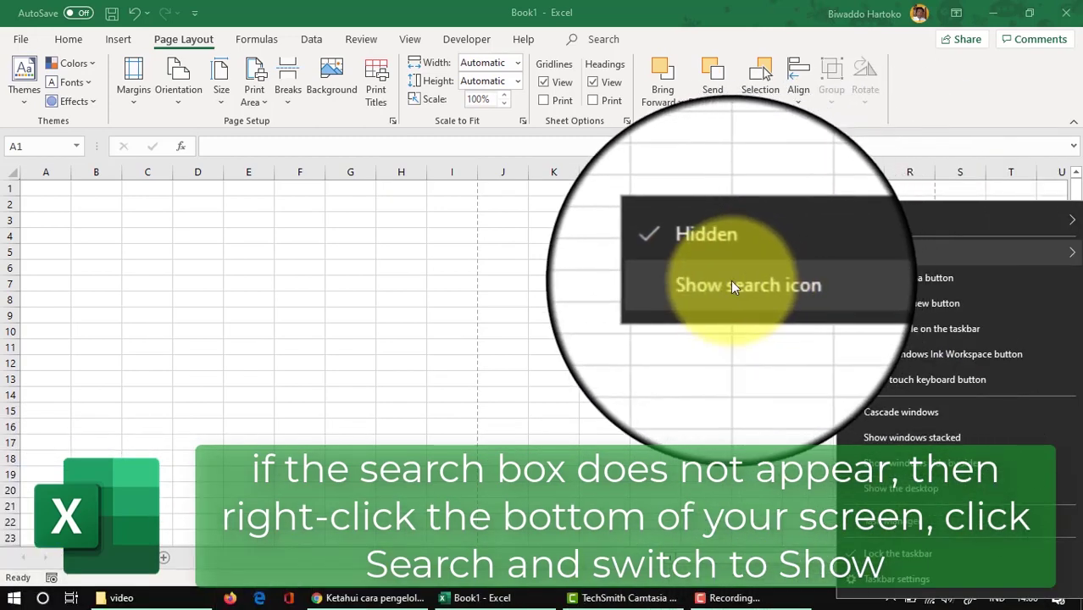
click(734, 286)
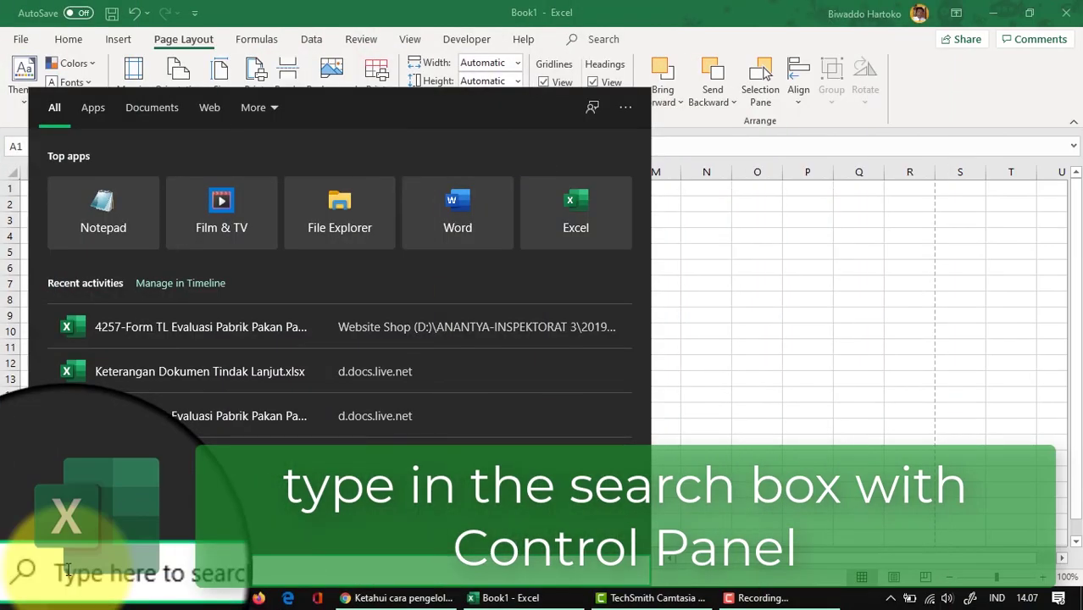
text(control)
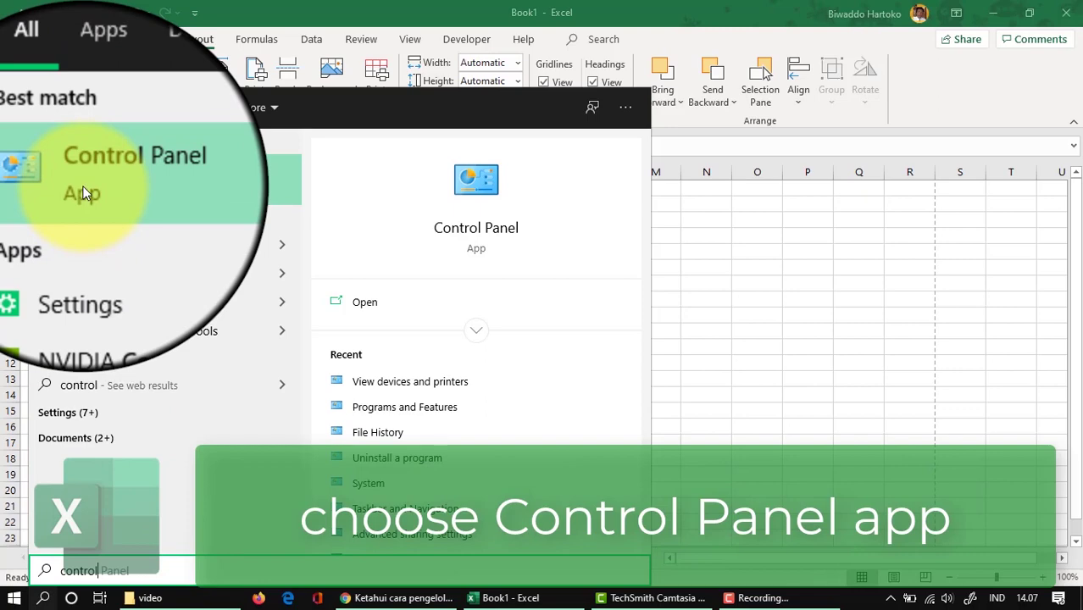
click(83, 194)
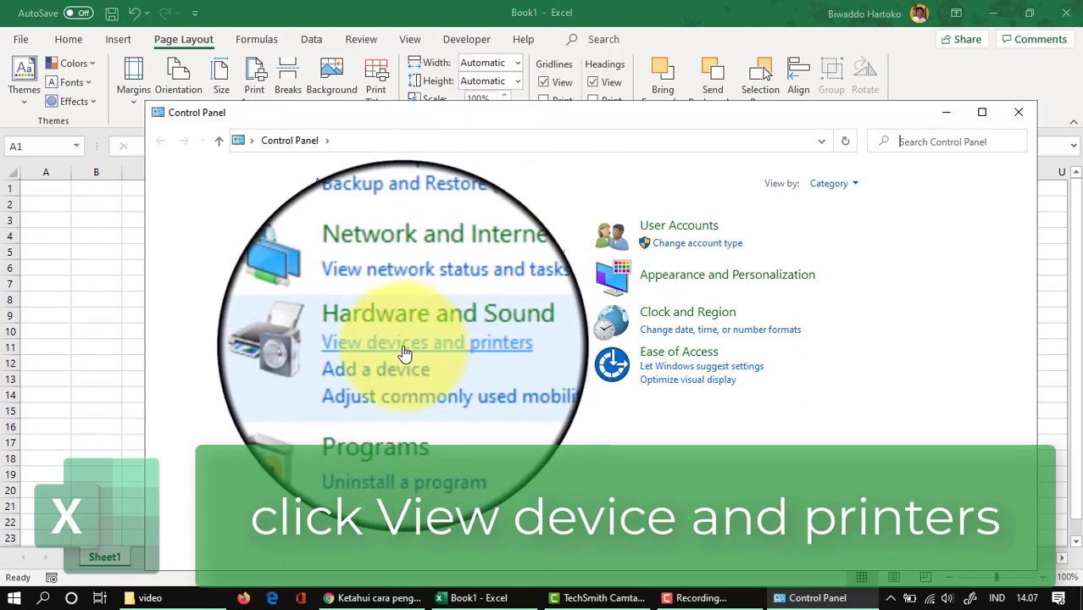
Go to Devices and Printers and select the Canon iP2700 series printer.
click(404, 353)
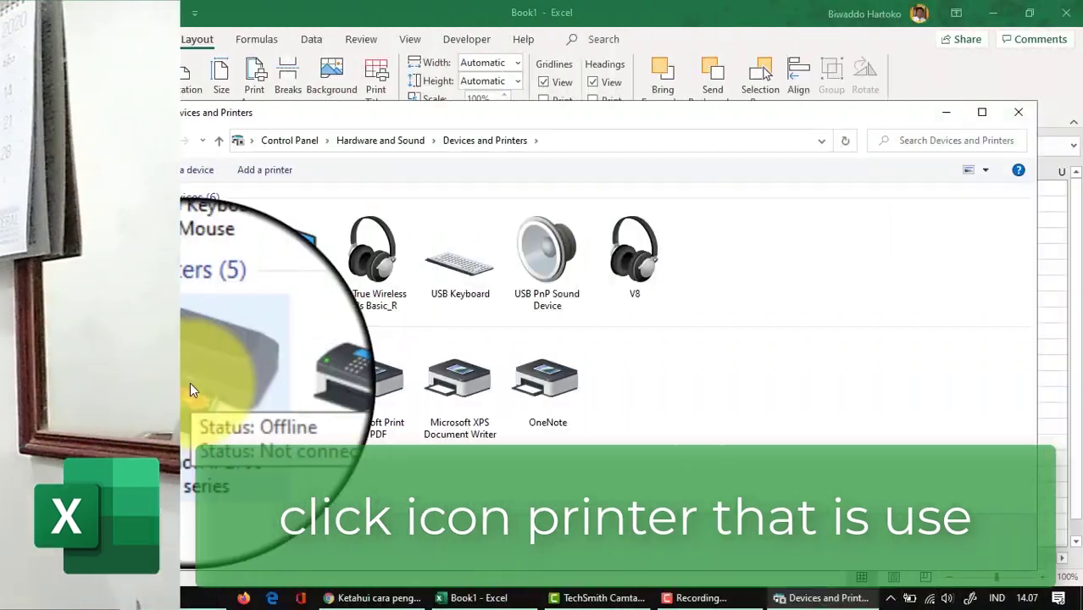
click(190, 382)
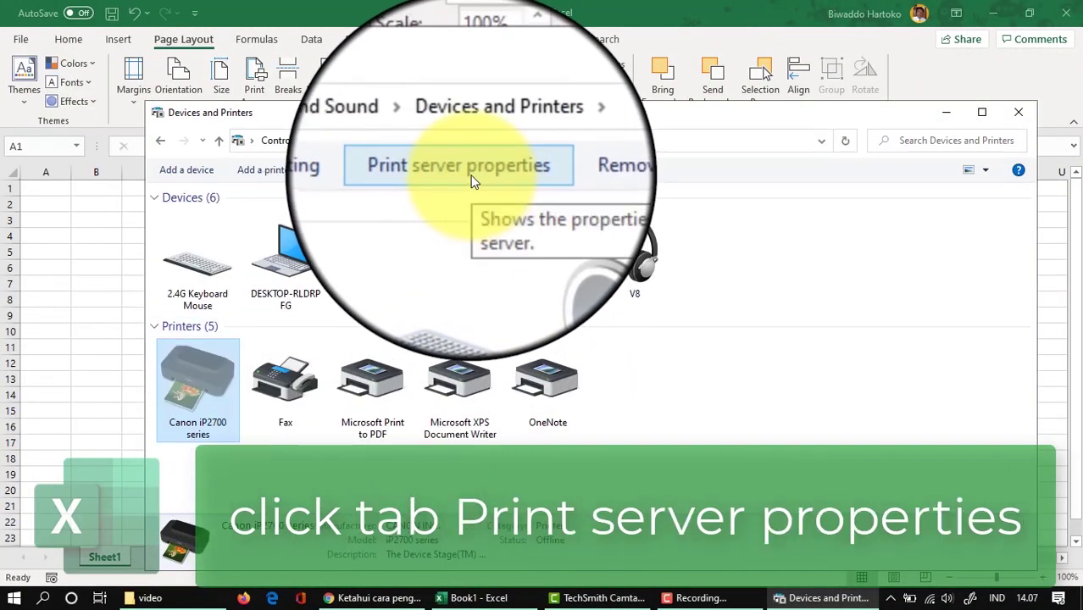
Open Print Server Properties and scroll the Forms list past A4 Transverse toward A5.
click(473, 181)
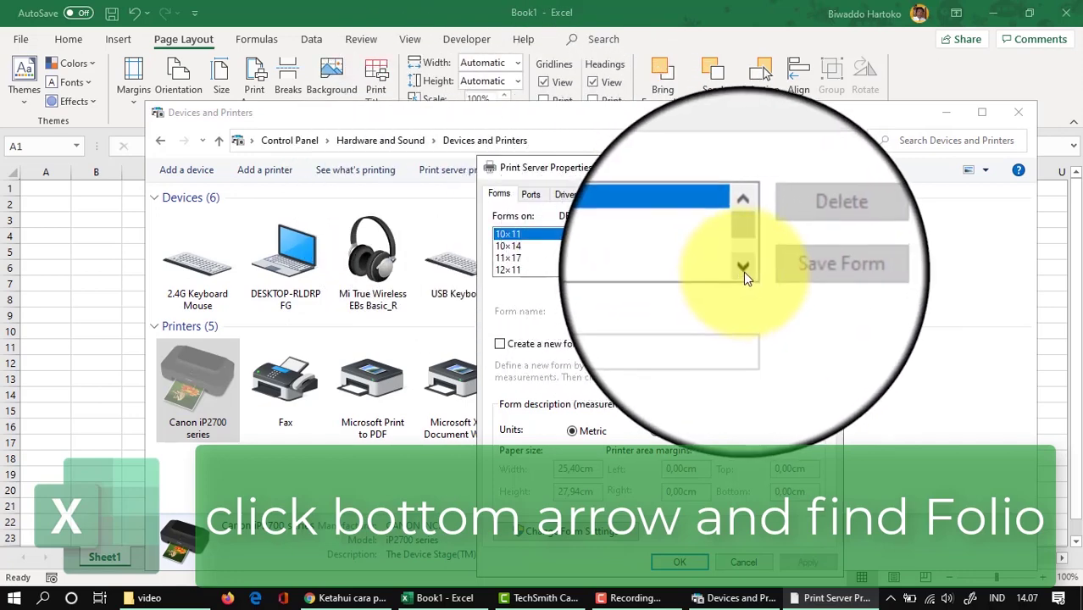
click(744, 269)
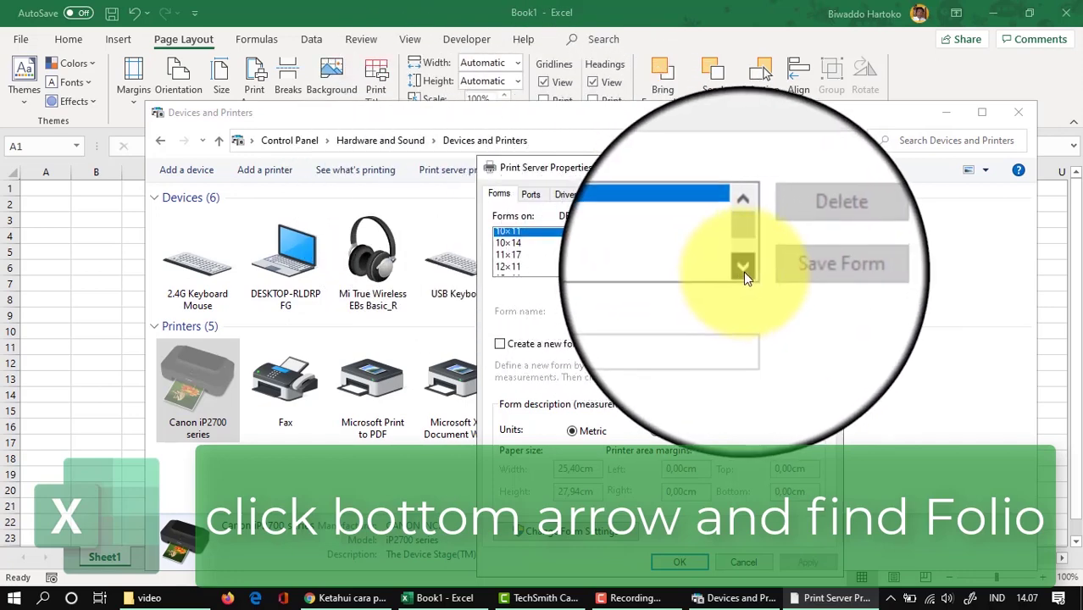
click(743, 269)
click(743, 270)
click(743, 269)
click(743, 270)
click(744, 270)
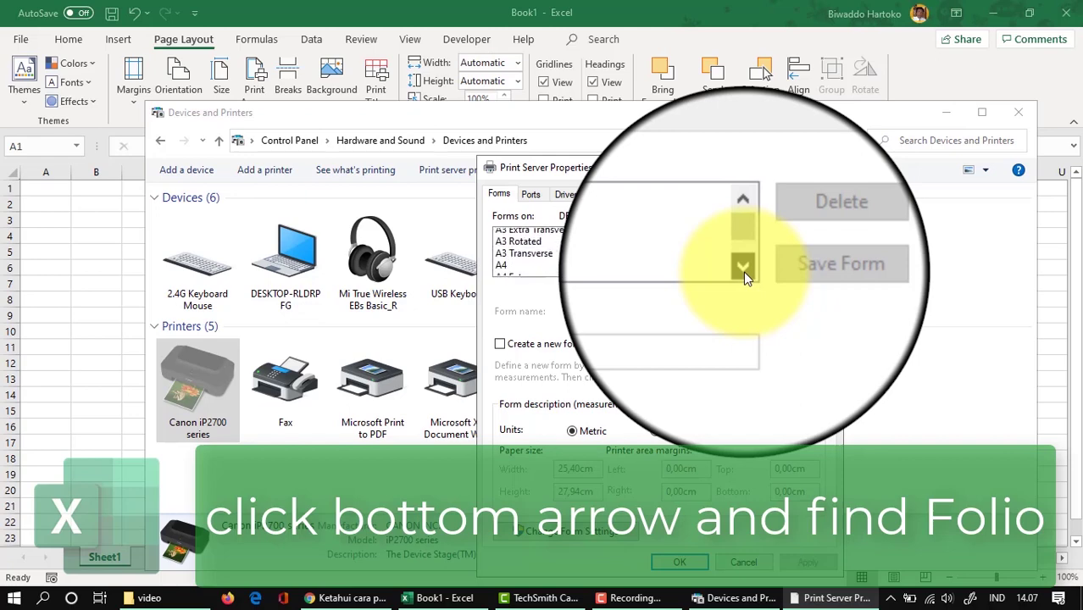
click(743, 270)
click(743, 269)
click(744, 270)
click(744, 269)
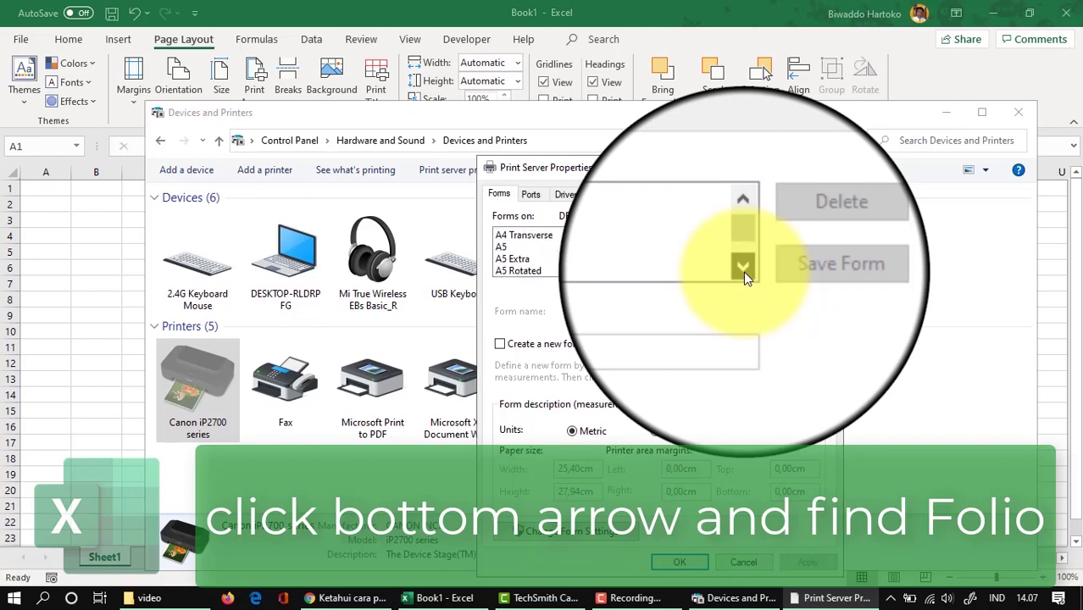
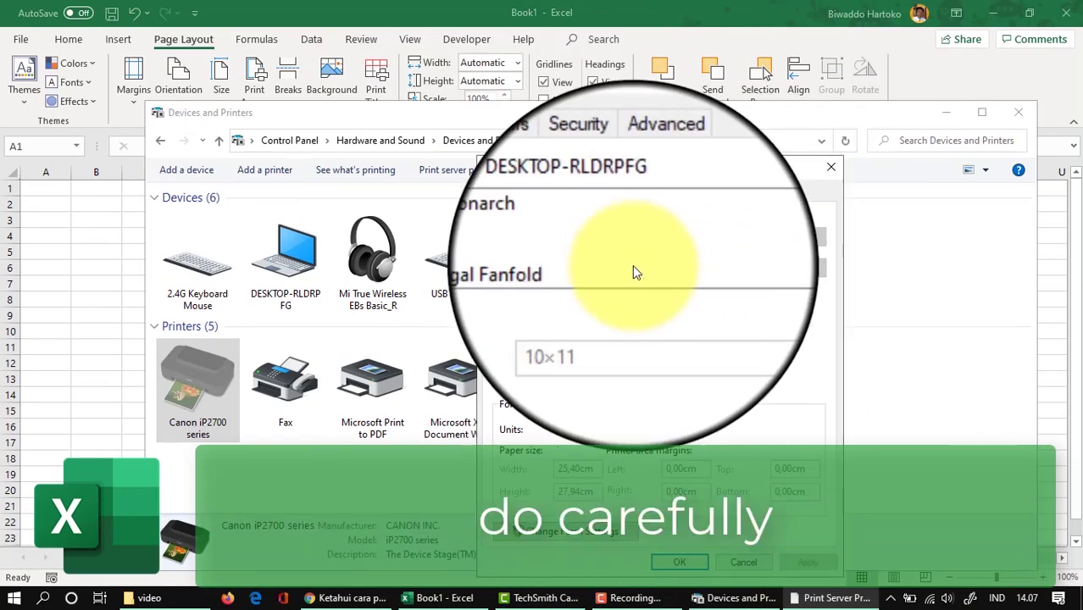
Start a new form from the Folio form and select its name to overwrite it with F4.
click(509, 257)
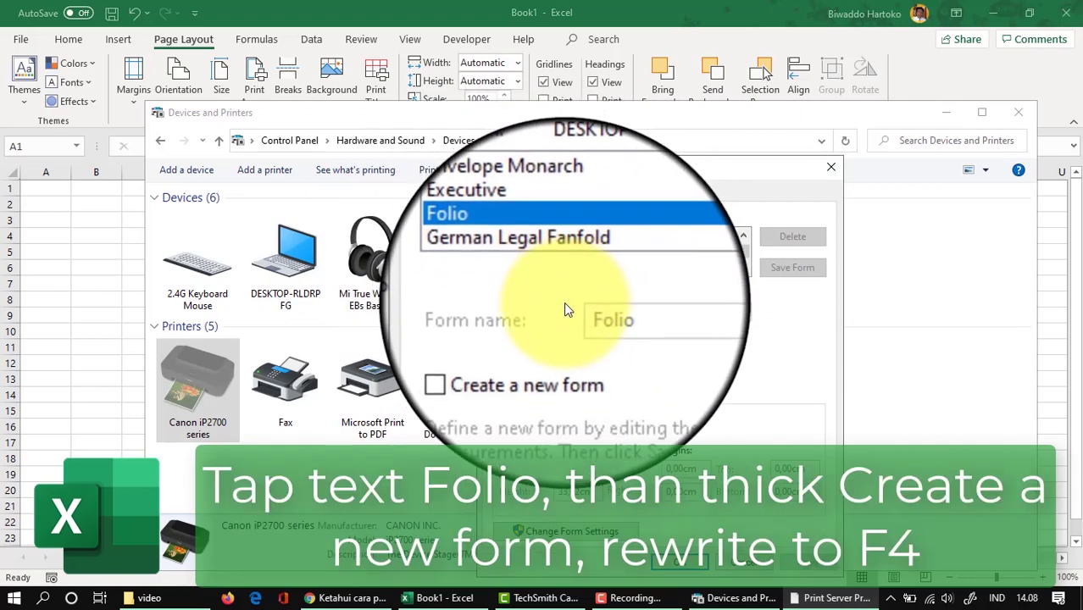
click(501, 340)
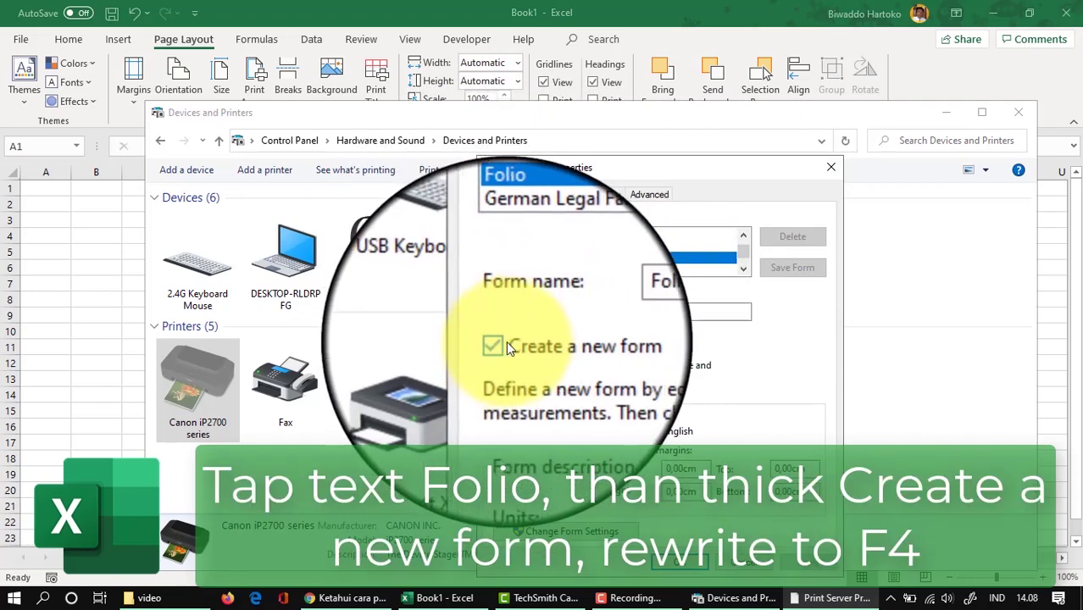
click(624, 309)
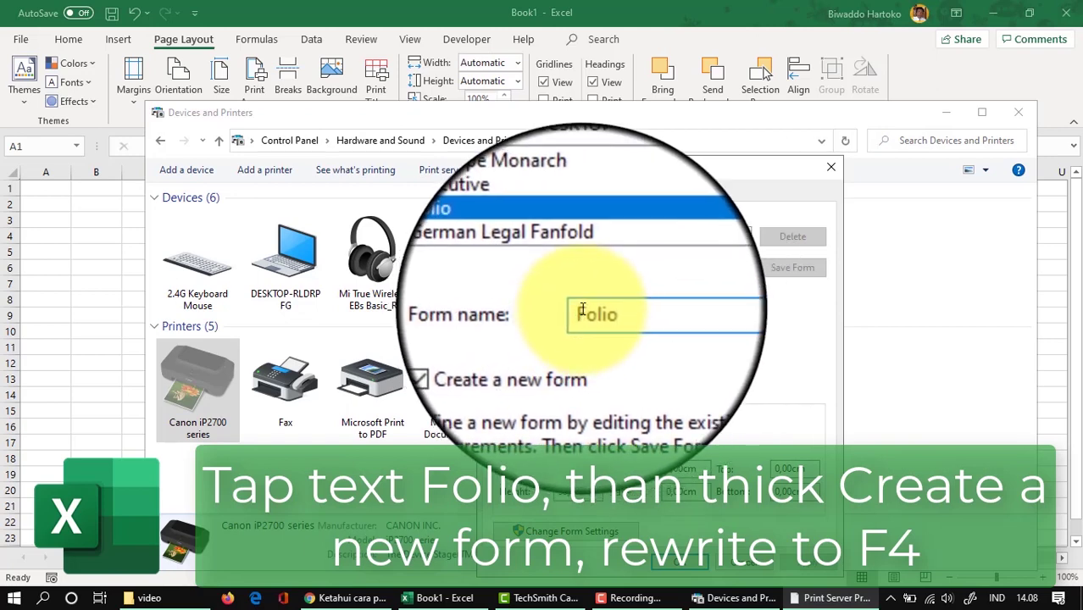
drag(578, 315, 655, 314)
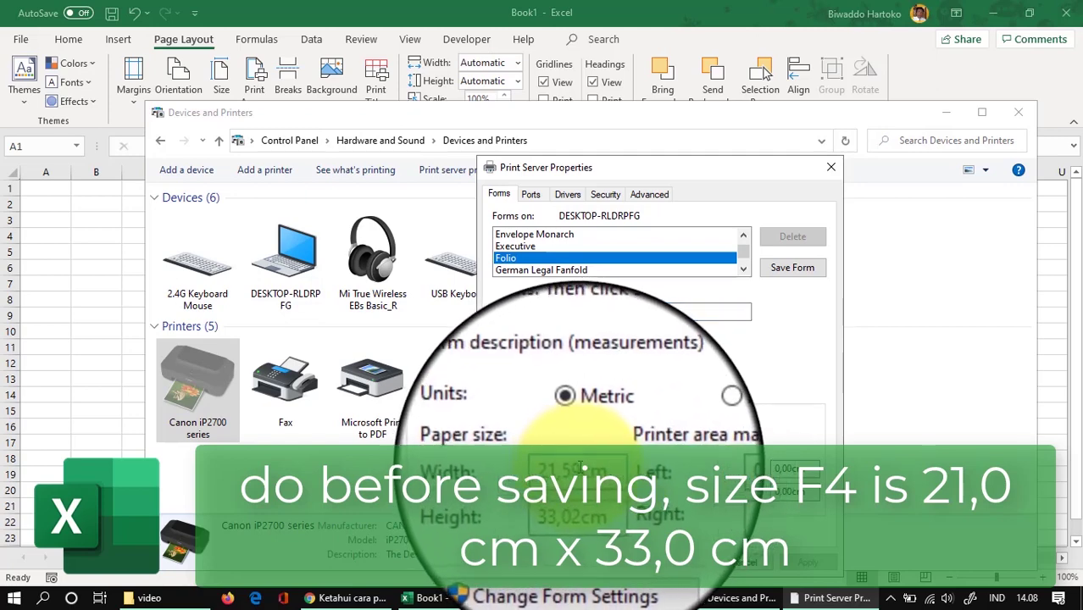
Give the F4 form width 21,50 cm and height 33,00 cm, save it, and close the dialog.
click(582, 464)
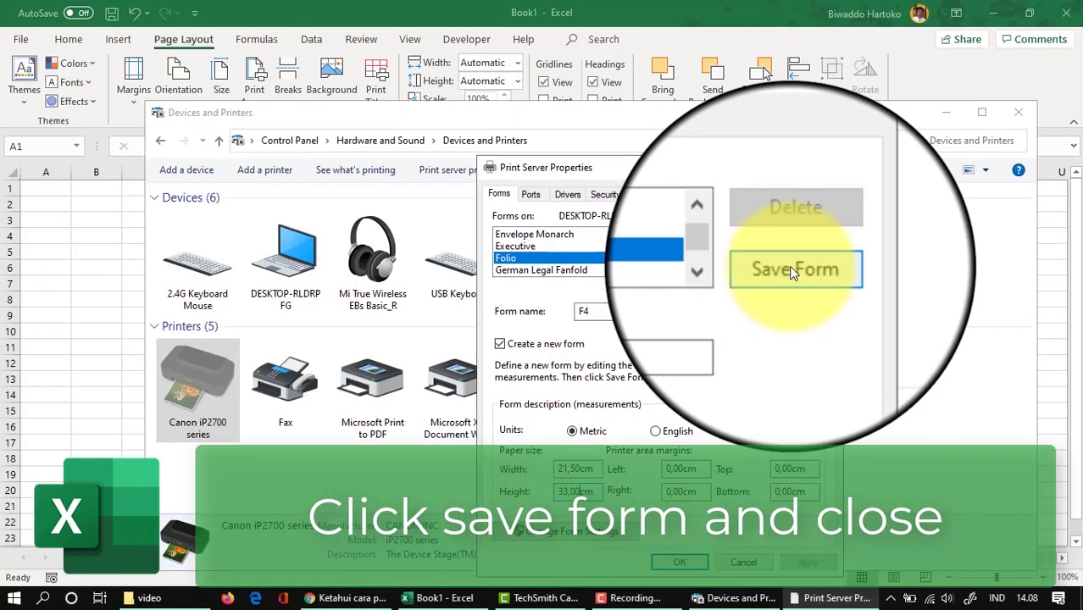
click(789, 269)
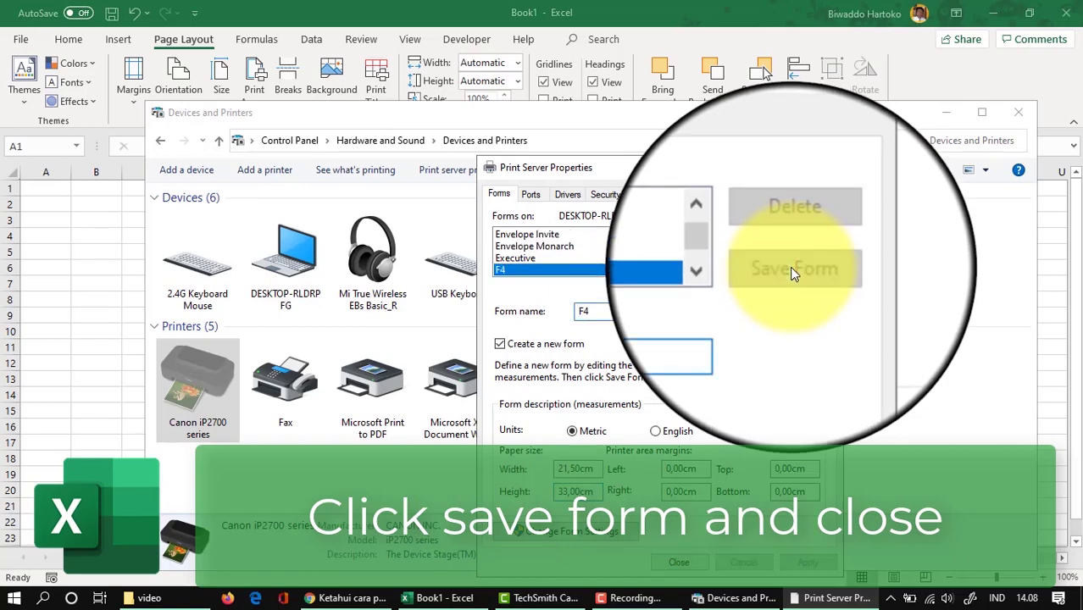
click(683, 566)
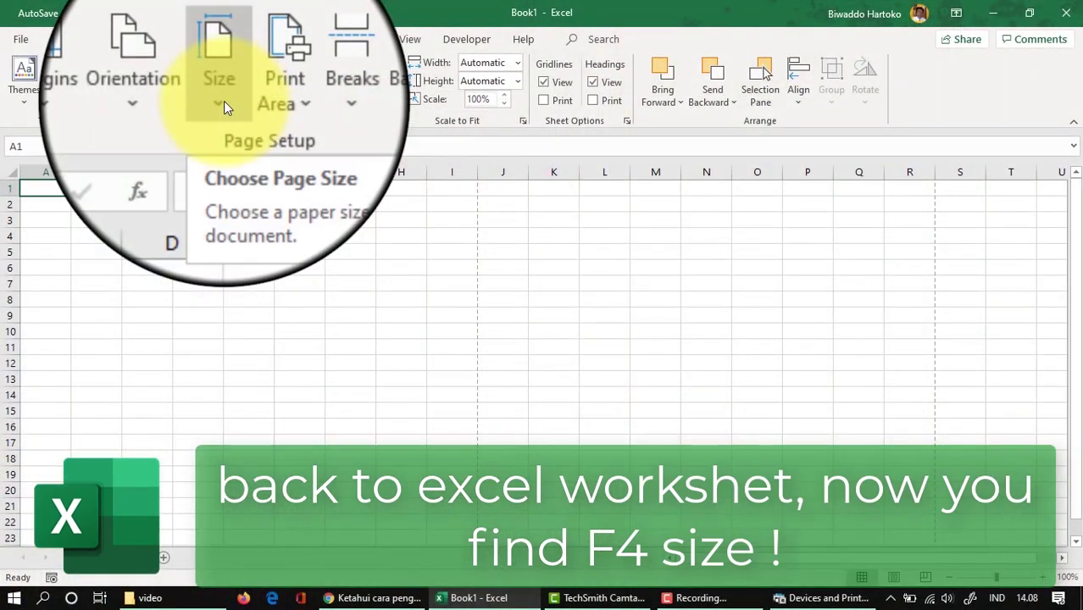
Choose F4 (21,5 cm x 33 cm) from the Page Layout Size list.
click(224, 101)
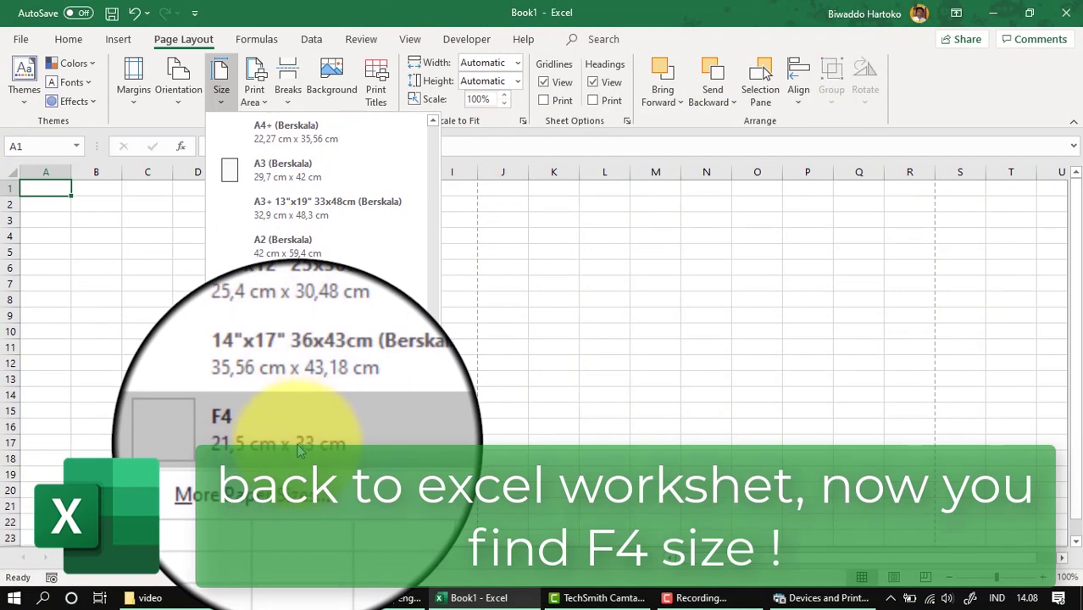
click(299, 450)
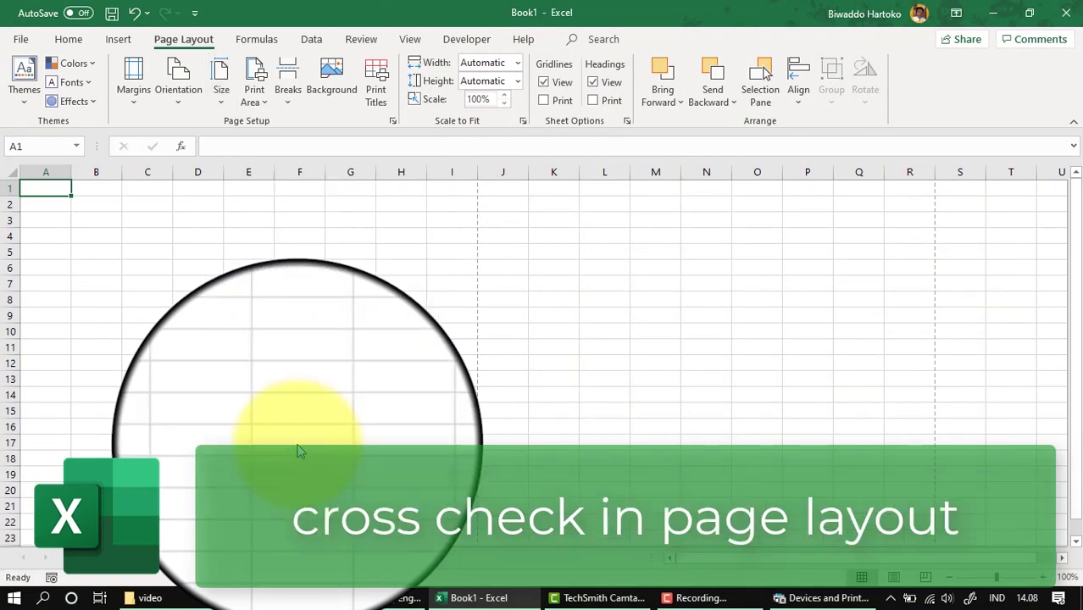
Switch the worksheet to Page Layout view and scroll up to the top of the F4 page.
click(899, 583)
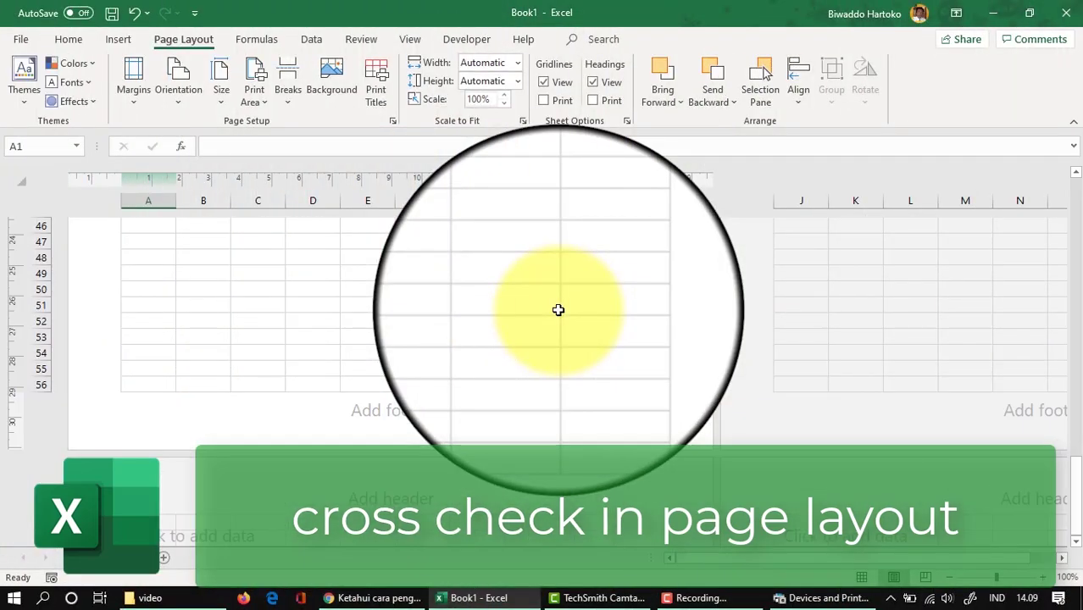
scroll(559, 310, up, 3)
scroll(559, 310, up, 4)
scroll(559, 310, up, 4)
scroll(558, 310, up, 3)
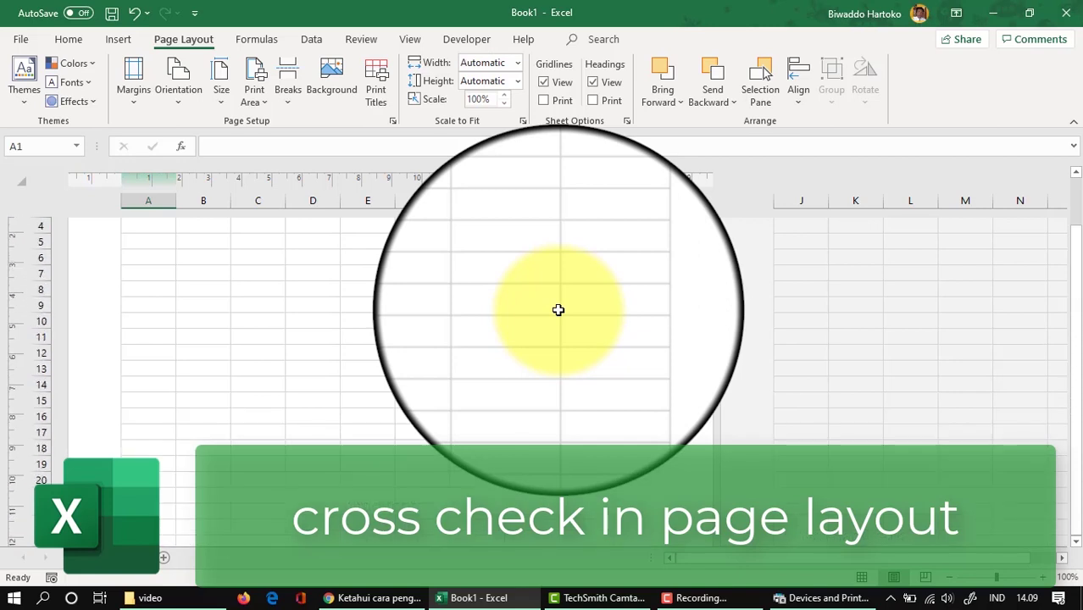
scroll(559, 310, up, 2)
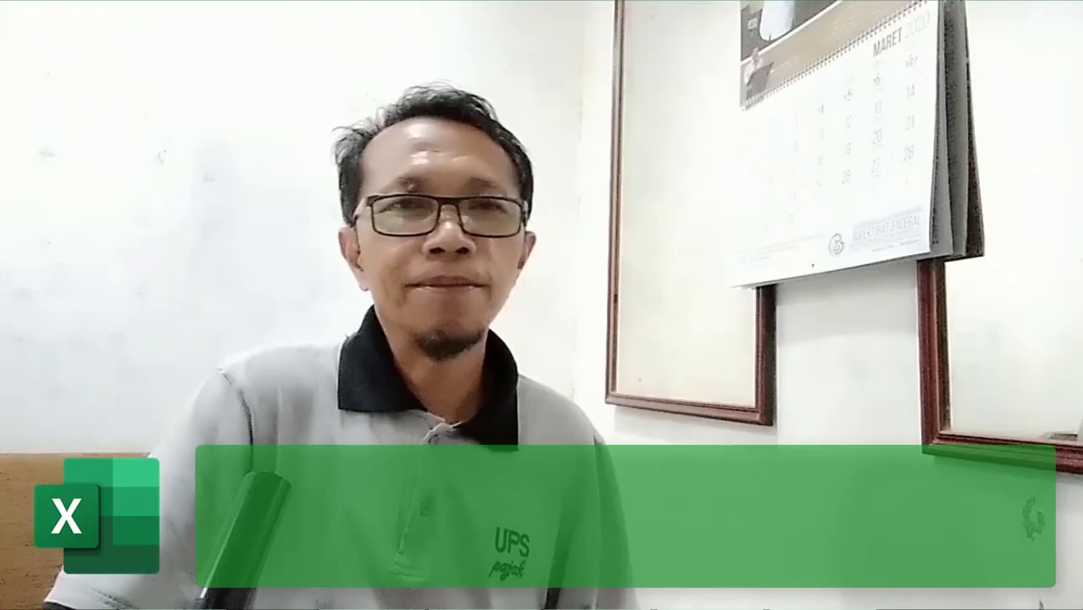